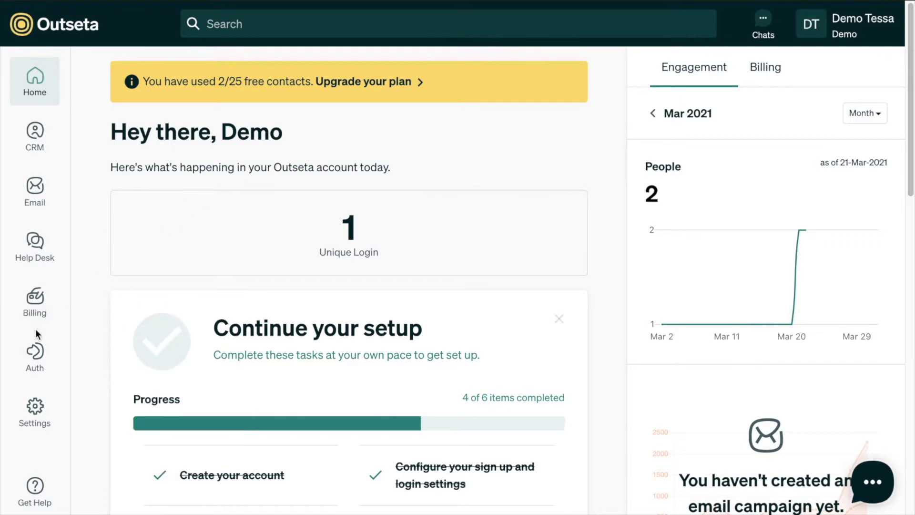
# Copy Outseta's quick-start head script from the Auth > Embeds page
pyautogui.moveTo(36, 356)
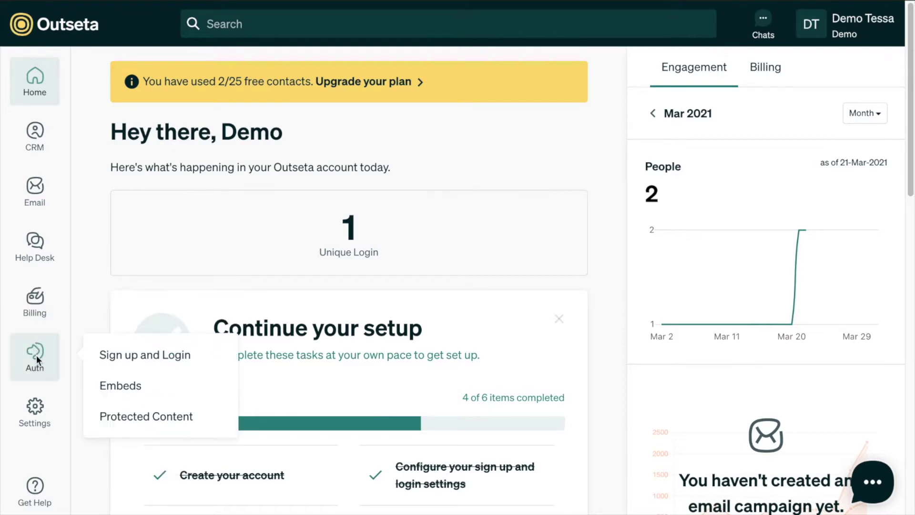
pyautogui.click(131, 387)
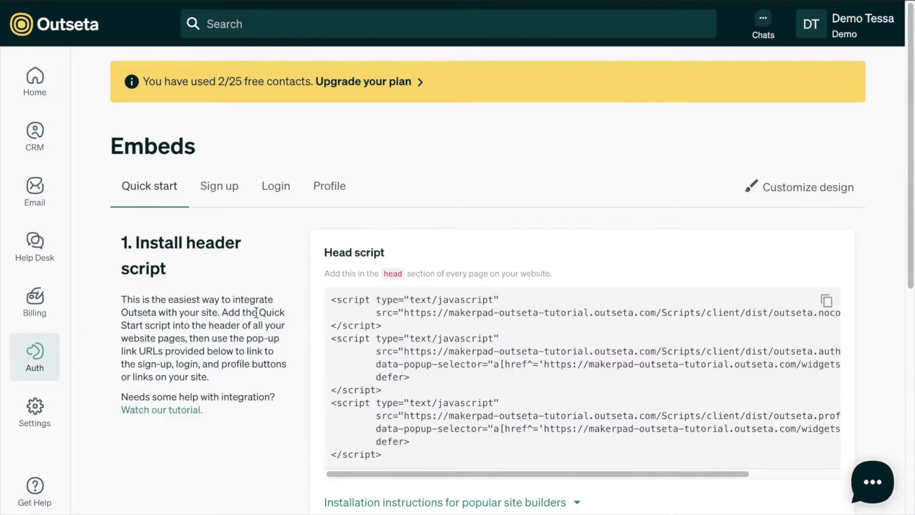
pyautogui.scroll(-1, 256, 312)
pyautogui.scroll(-1, 256, 312)
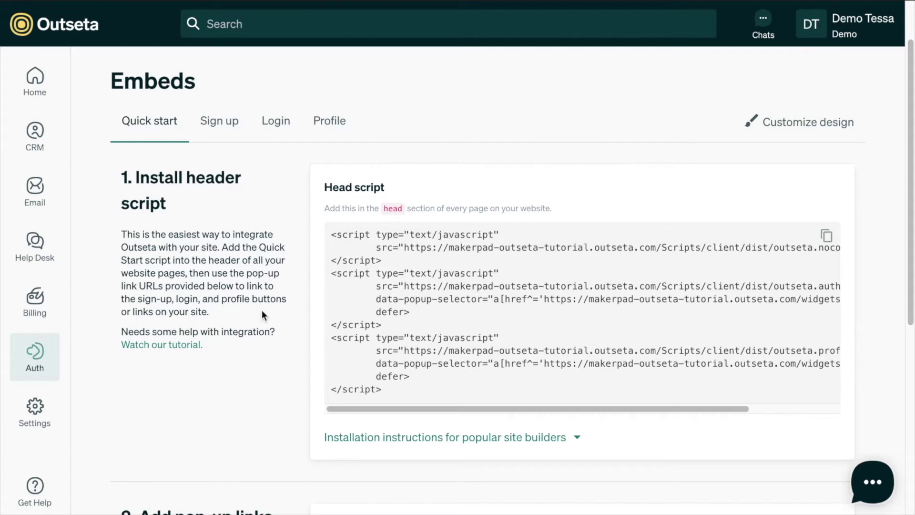
pyautogui.click(827, 236)
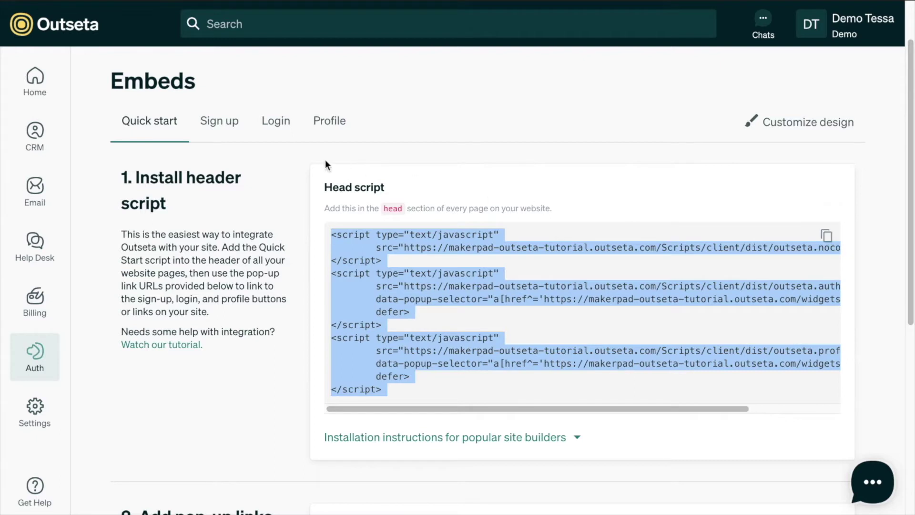
pyautogui.scroll(1, 299, 155)
pyautogui.scroll(1, 299, 157)
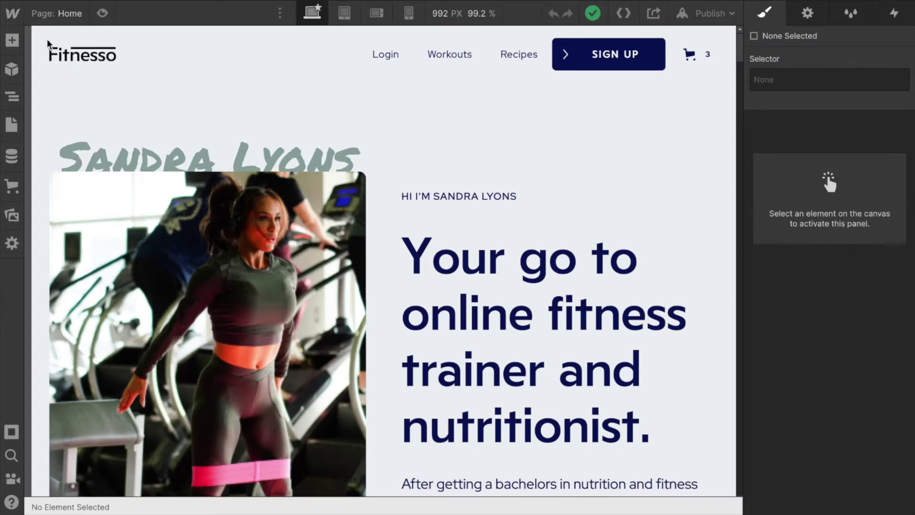
# Paste the Outseta scripts into the Webflow project's Custom Code Head Code and save the changes
pyautogui.click(12, 14)
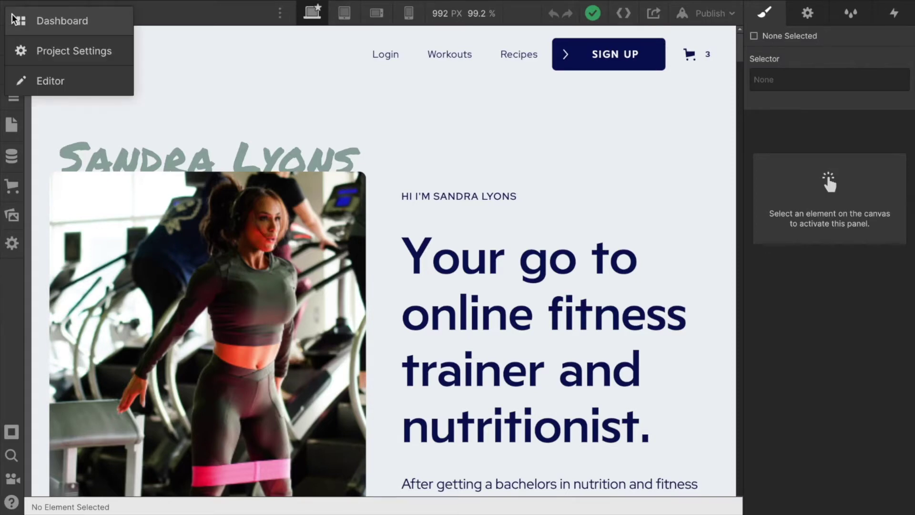
pyautogui.click(52, 50)
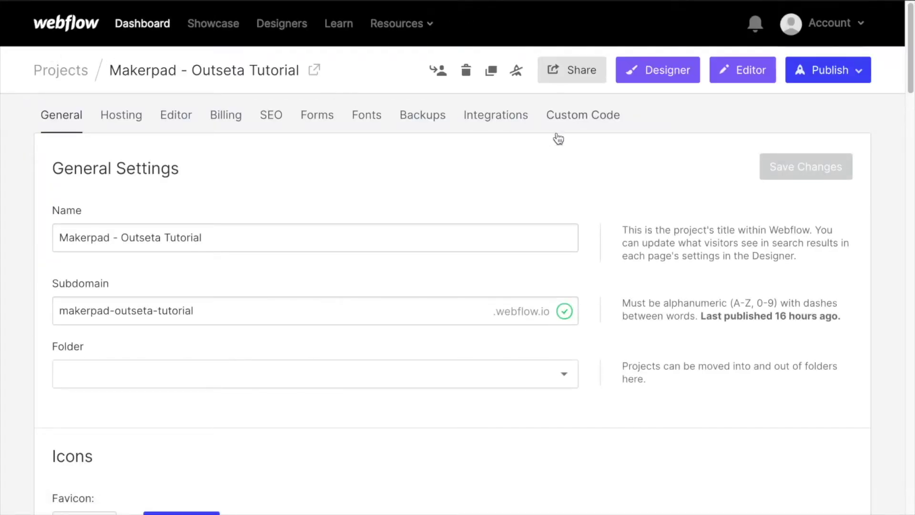
pyautogui.click(576, 122)
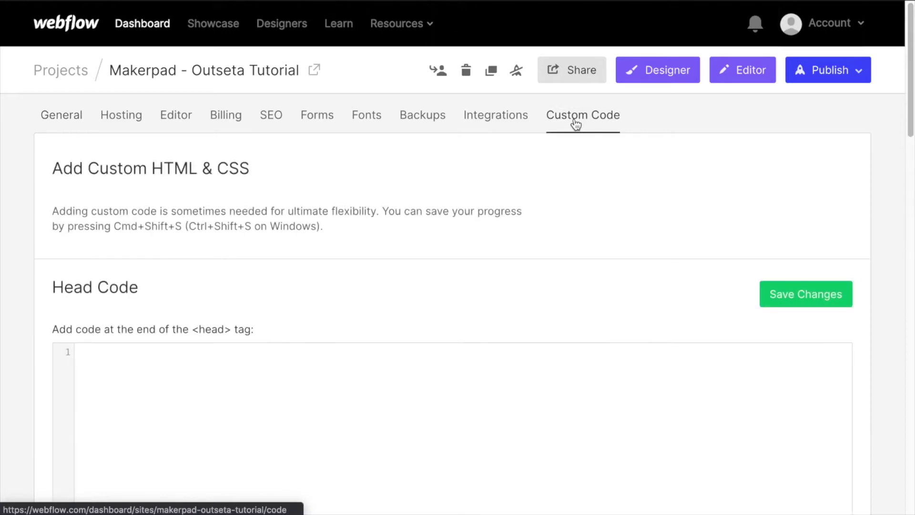
pyautogui.scroll(-3, 557, 210)
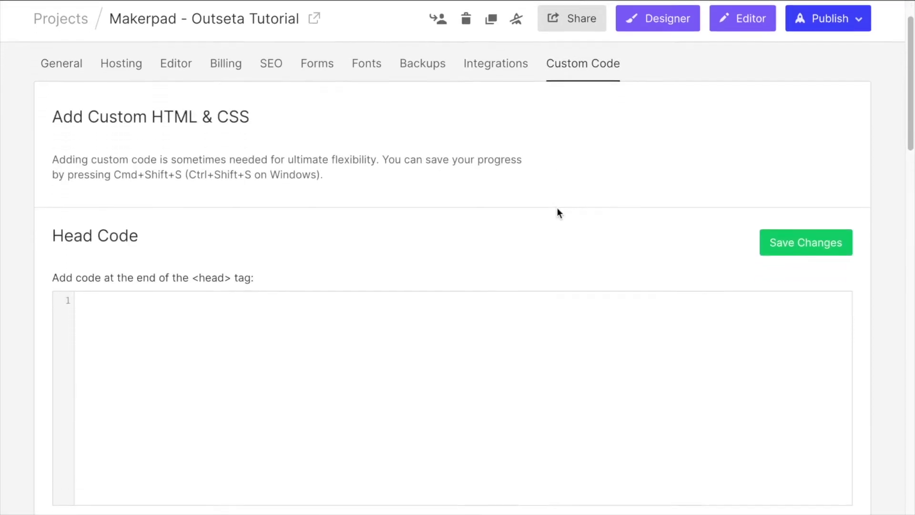
pyautogui.scroll(1, 559, 213)
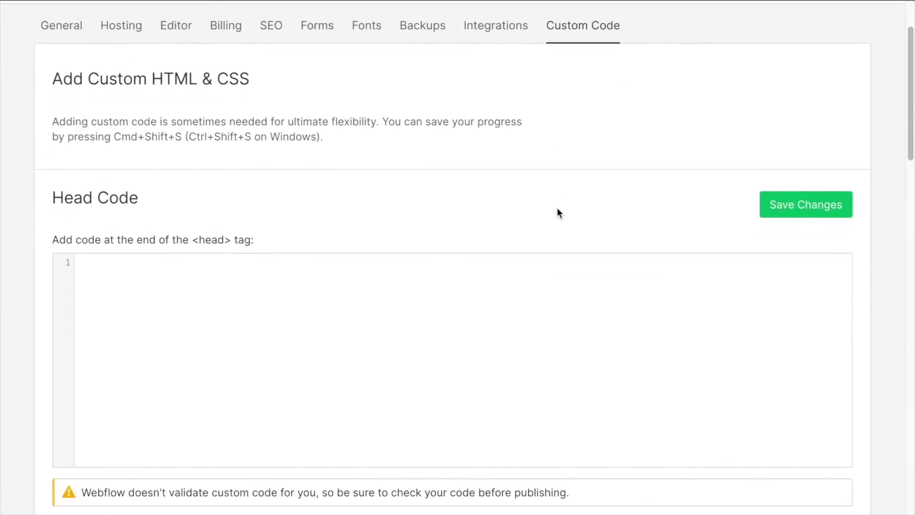
pyautogui.scroll(-2, 560, 213)
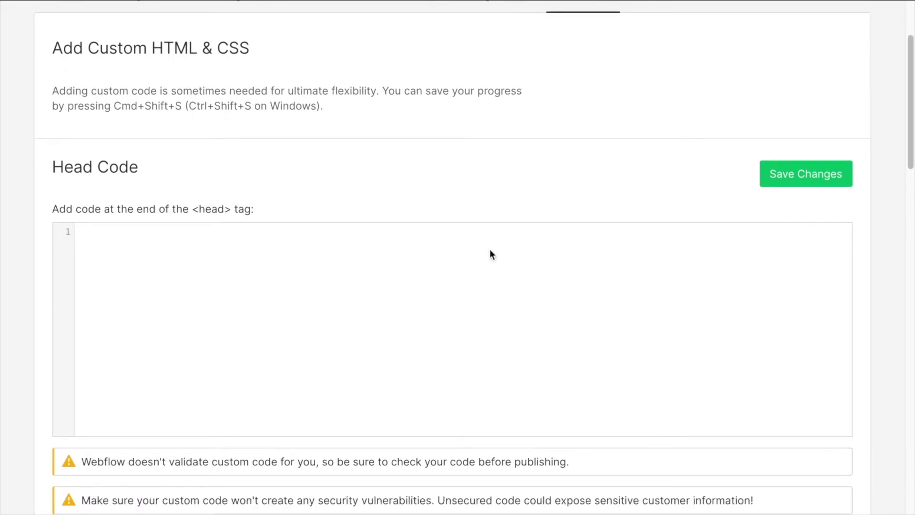
pyautogui.hotkey('ctrl', 'v')
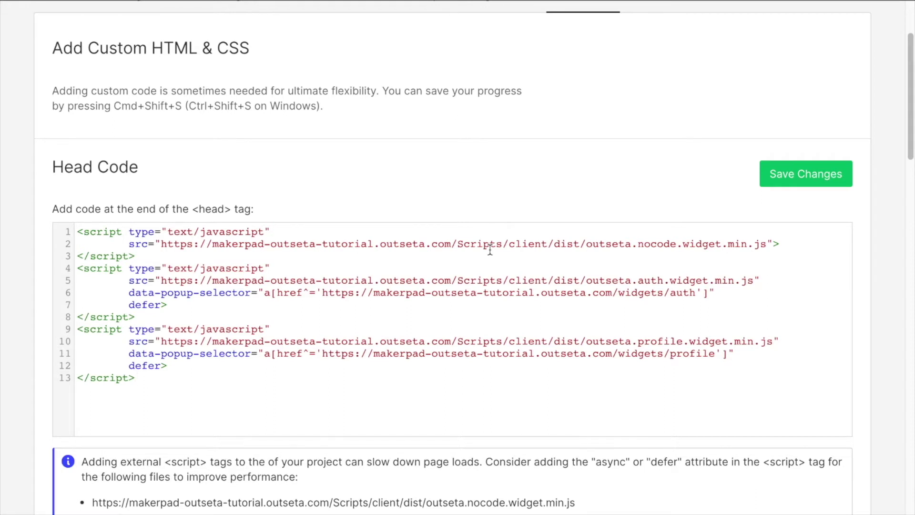
pyautogui.scroll(1, 633, 192)
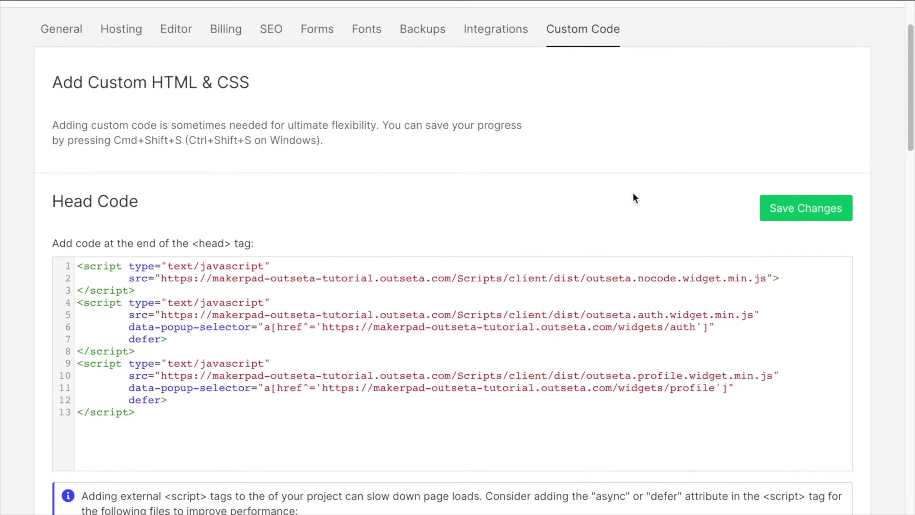
pyautogui.click(783, 208)
pyautogui.scroll(3, 700, 137)
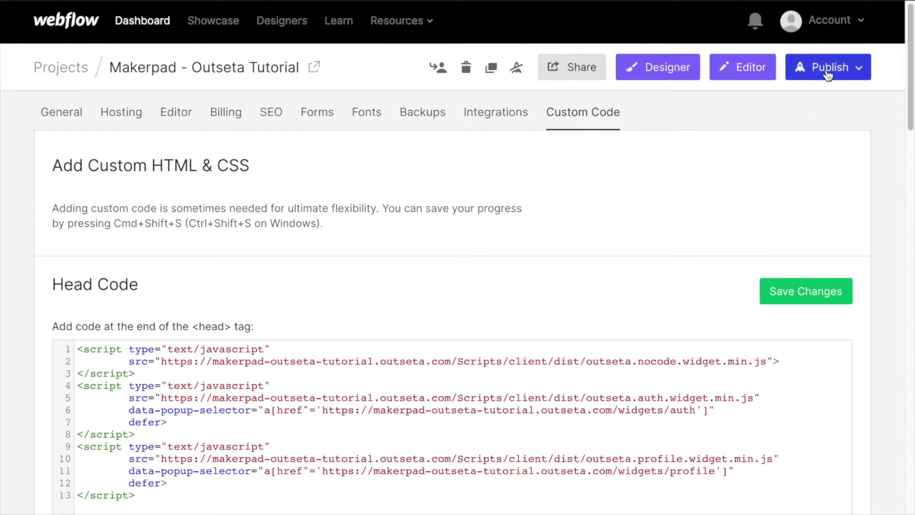
pyautogui.click(827, 72)
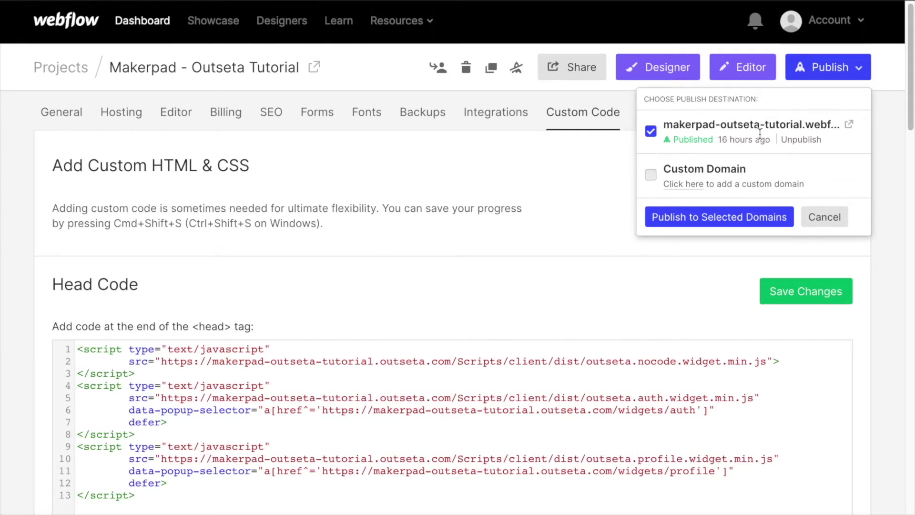
# Publish the site to its webflow.io domain and return to the Designer
pyautogui.click(740, 218)
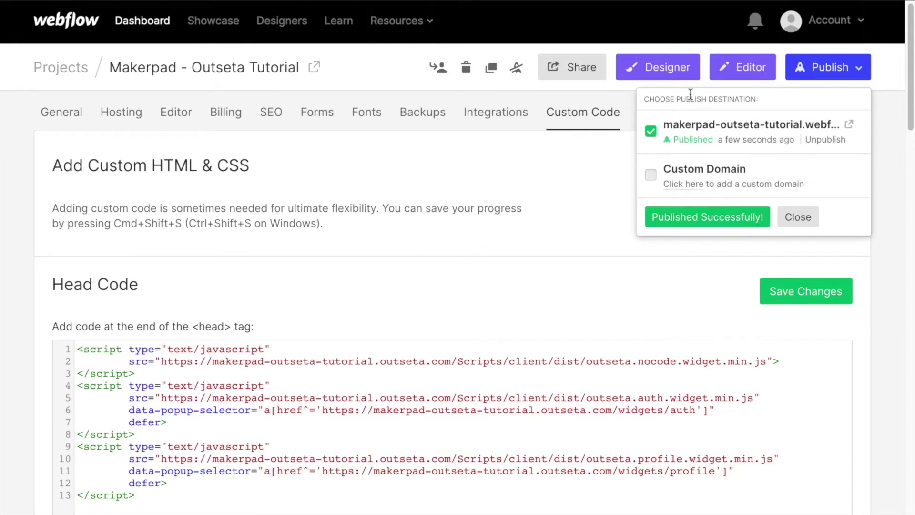
pyautogui.click(665, 72)
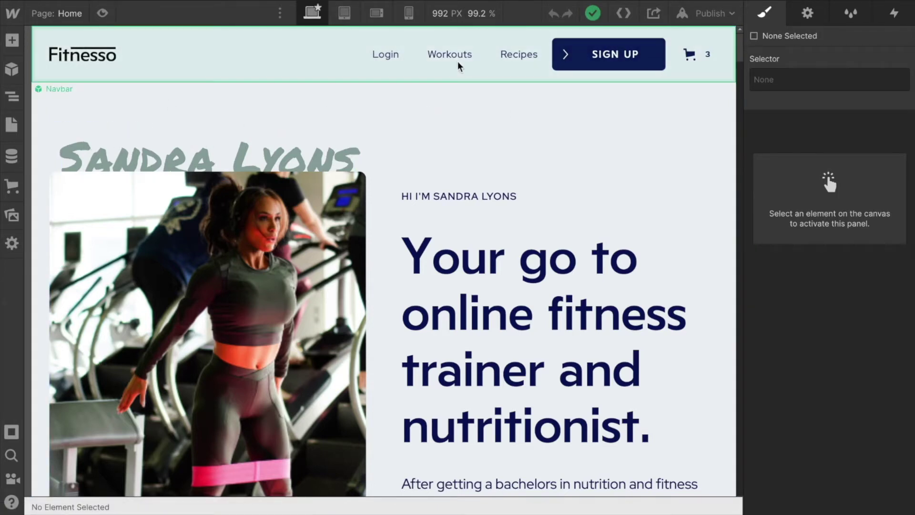
# Open the Workouts page from the Pages panel and scroll down to its workout cards
pyautogui.click(13, 129)
pyautogui.click(89, 174)
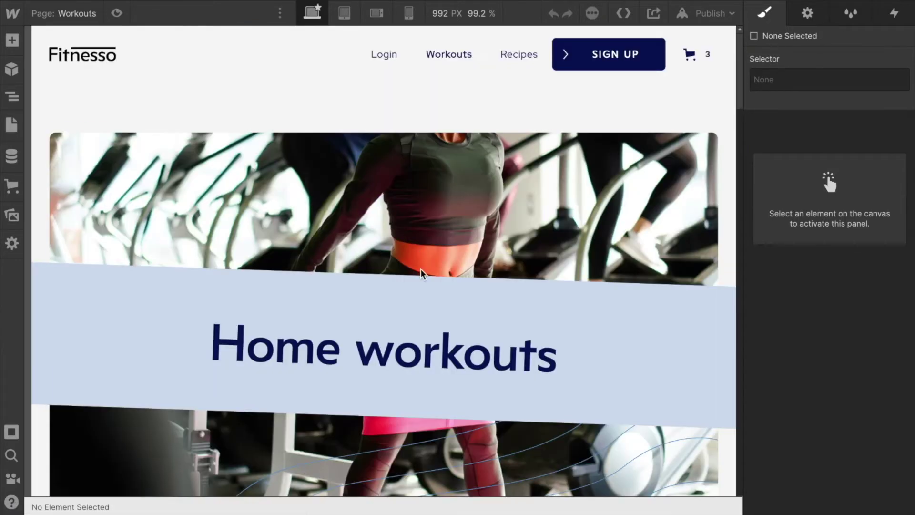
pyautogui.scroll(-5, 421, 273)
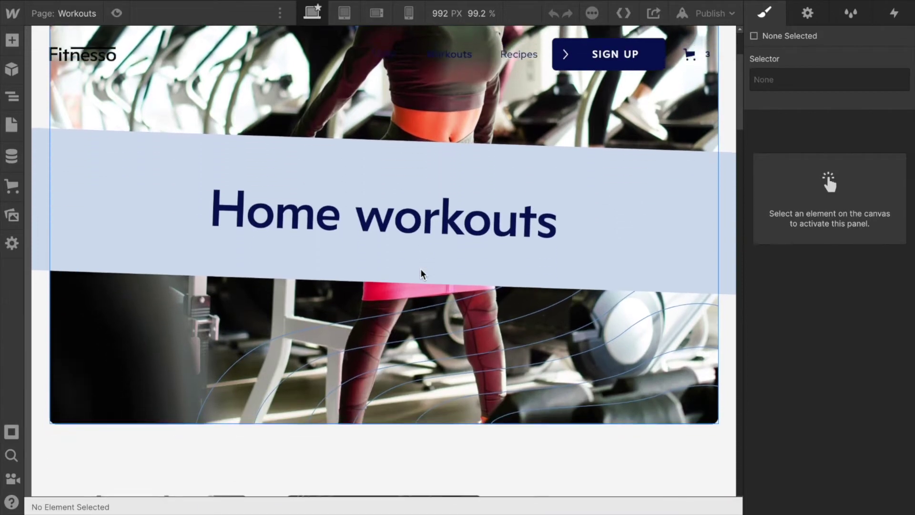
pyautogui.scroll(-4, 421, 272)
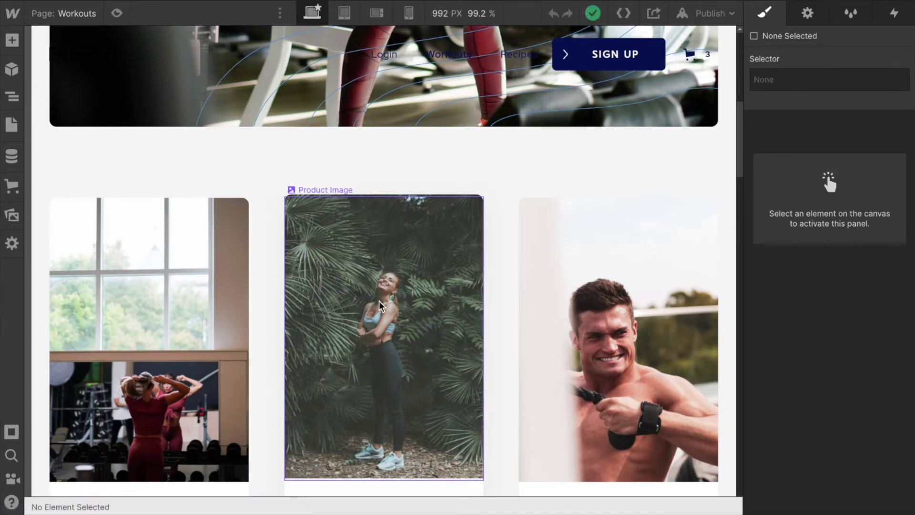
pyautogui.scroll(-1, 277, 339)
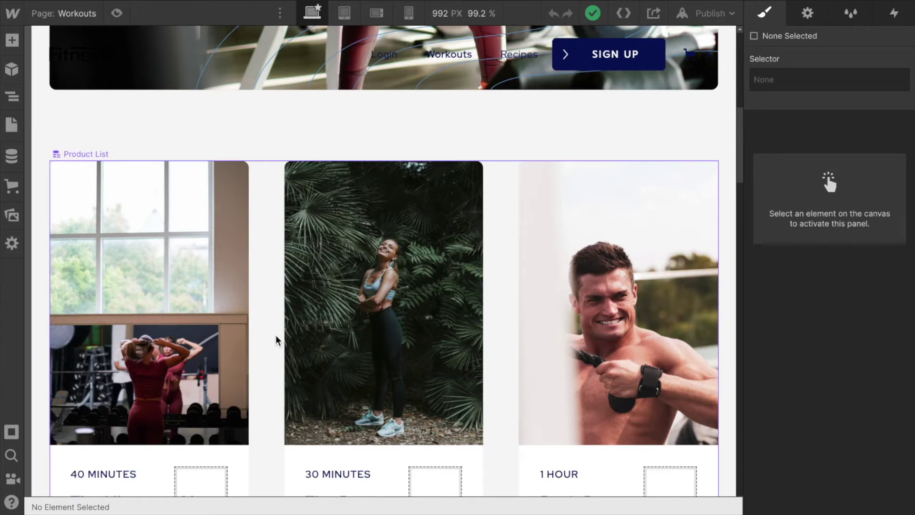
pyautogui.click(11, 159)
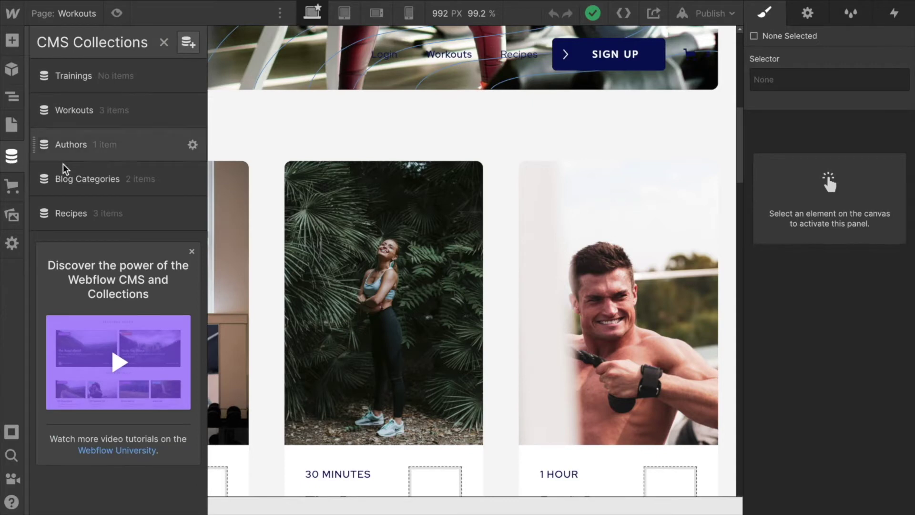
# Open the Workouts collection settings and select its URL up to /member-workouts/
pyautogui.click(193, 111)
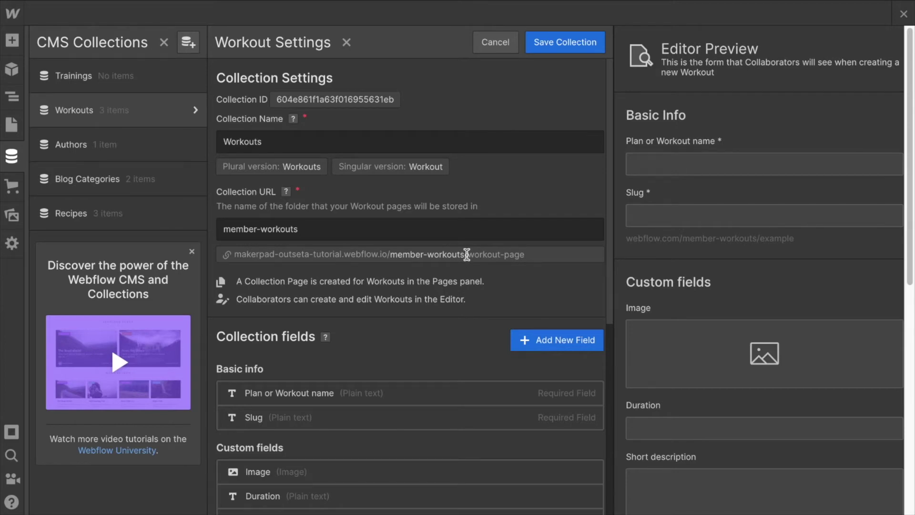
pyautogui.moveTo(467, 254); pyautogui.dragTo(235, 257)
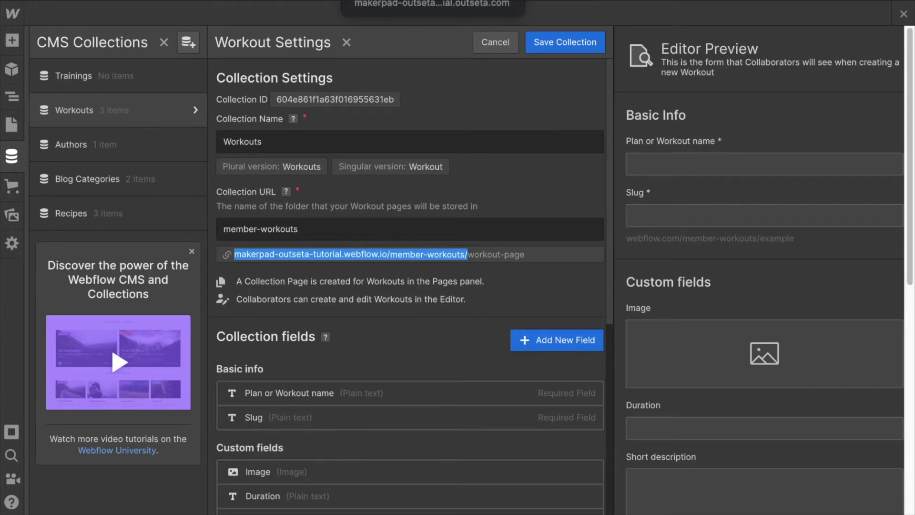
# Back in Outseta, add a protected content group and name it 'Member Workouts'
pyautogui.hotkey('ctrl', 'Tab')
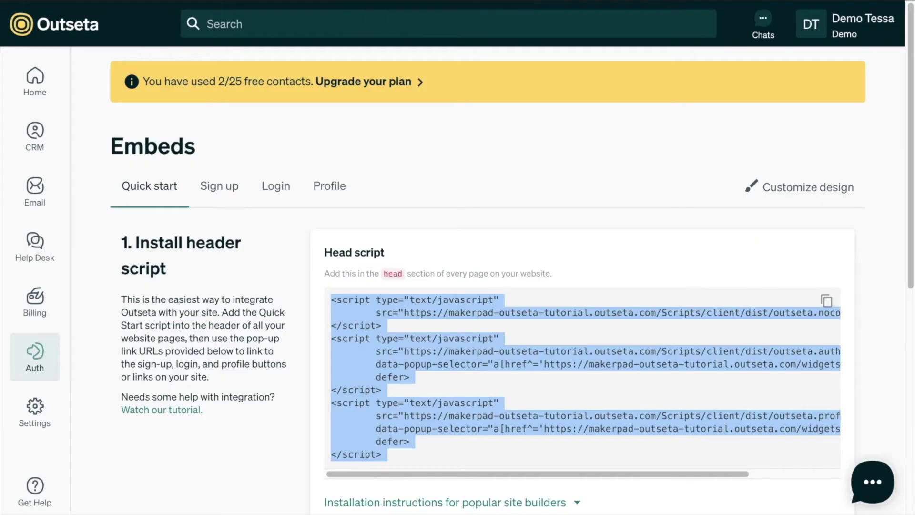
pyautogui.moveTo(38, 350)
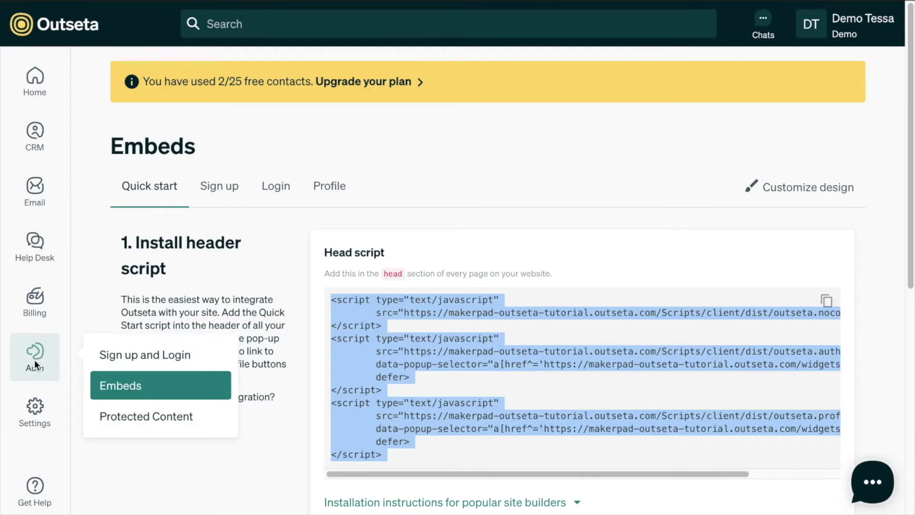
pyautogui.click(114, 421)
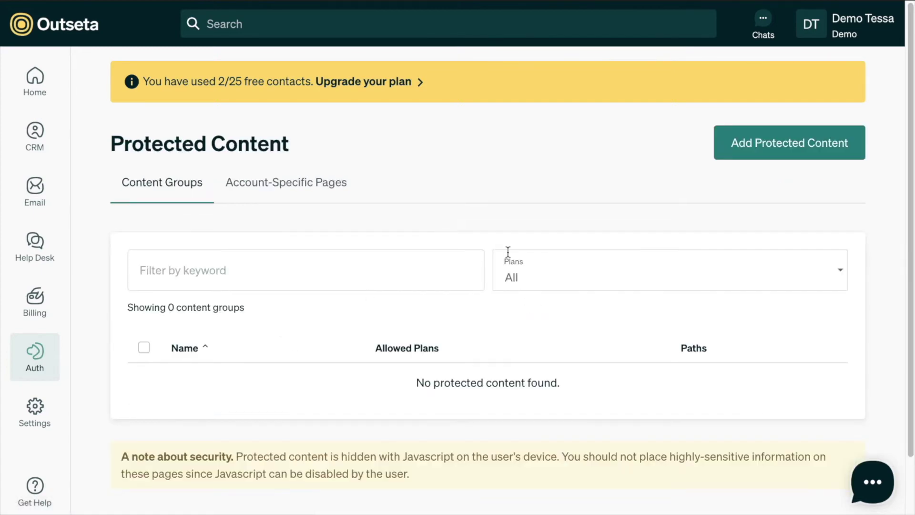
pyautogui.click(790, 151)
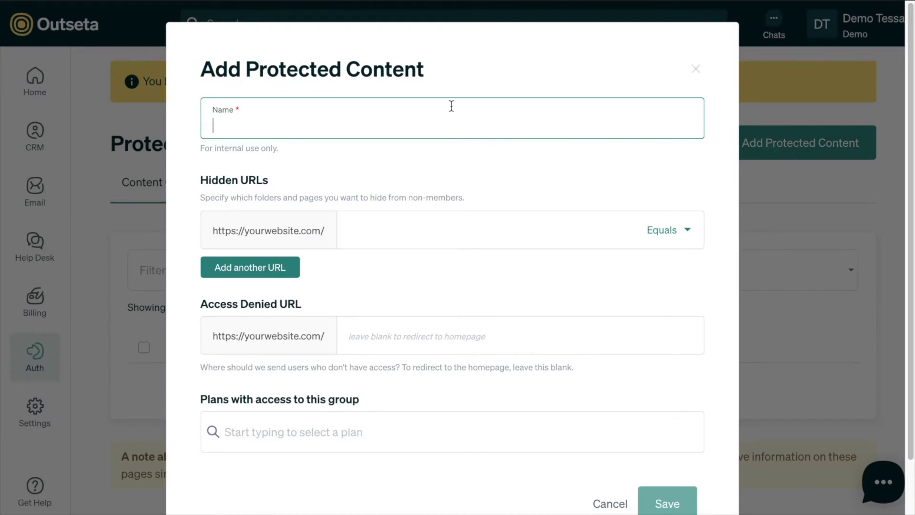
pyautogui.write('Member Workouts')
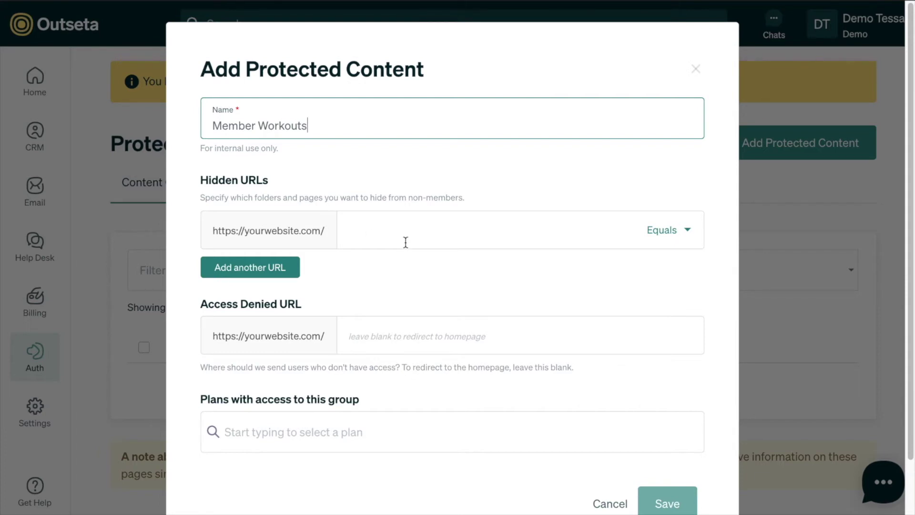
pyautogui.scroll(-1, 405, 241)
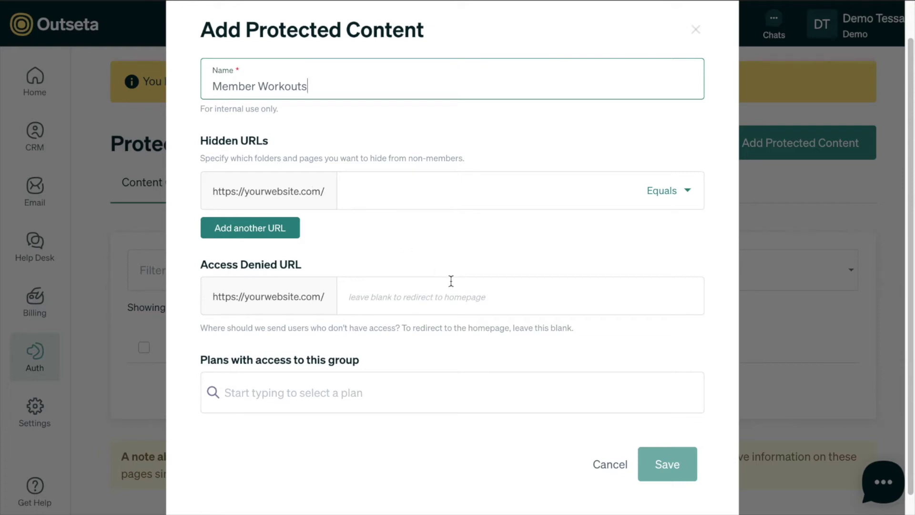
# Discard the unfinished group and return to the Protected Content page via account settings
pyautogui.click(606, 470)
pyautogui.moveTo(44, 402)
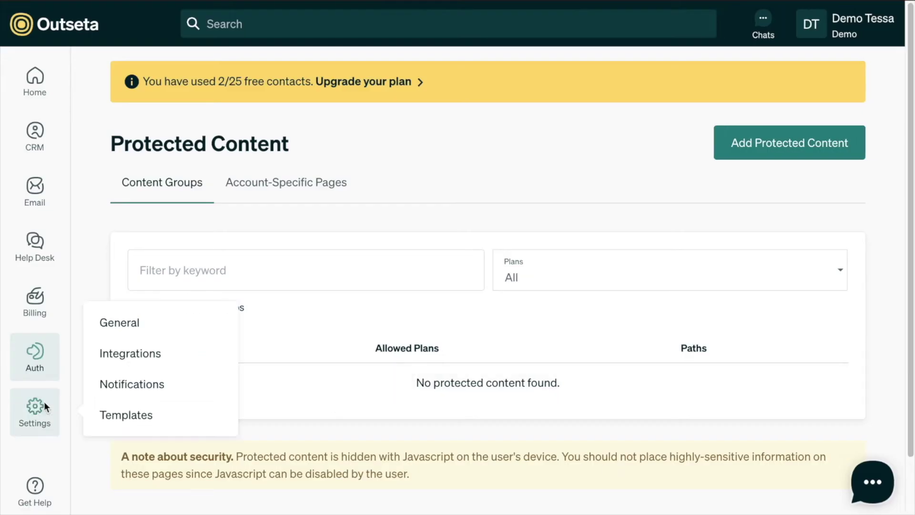
pyautogui.click(128, 323)
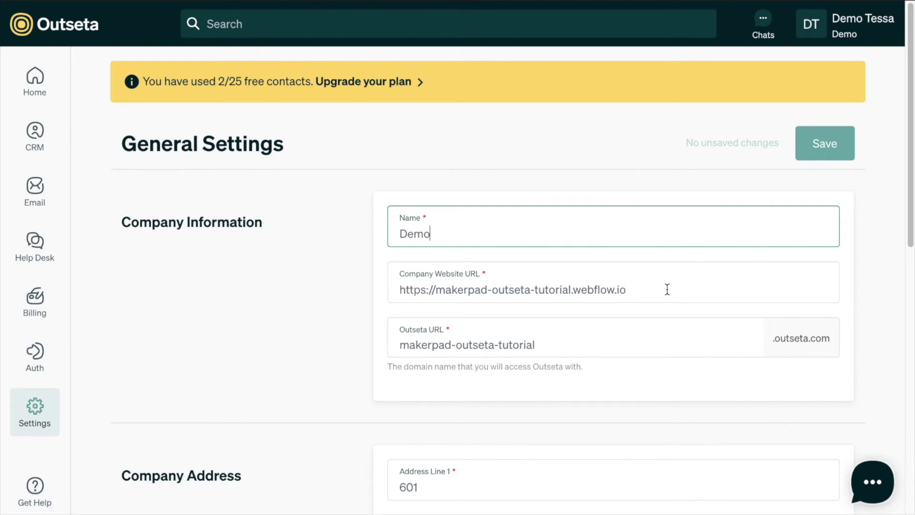
pyautogui.moveTo(36, 353)
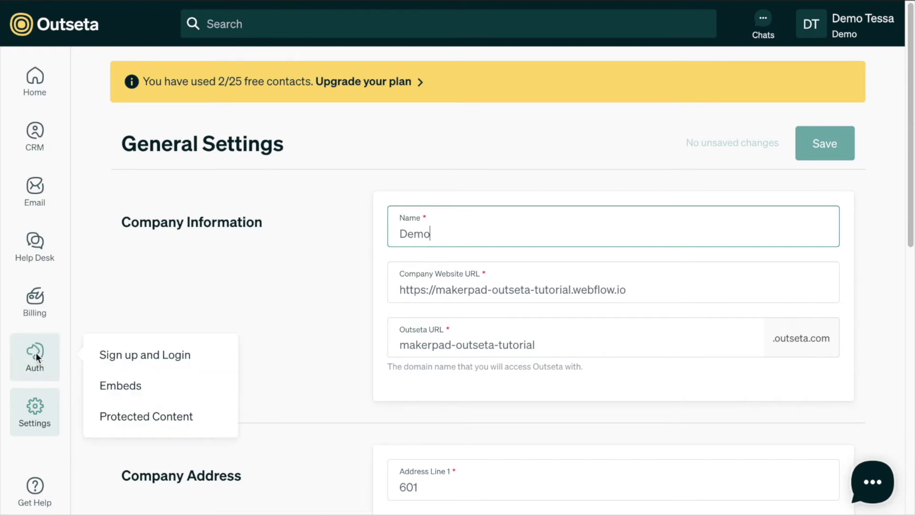
pyautogui.click(139, 418)
# Create a 'Member Workouts' group hiding URLs that start with 'member-workouts'
pyautogui.click(759, 149)
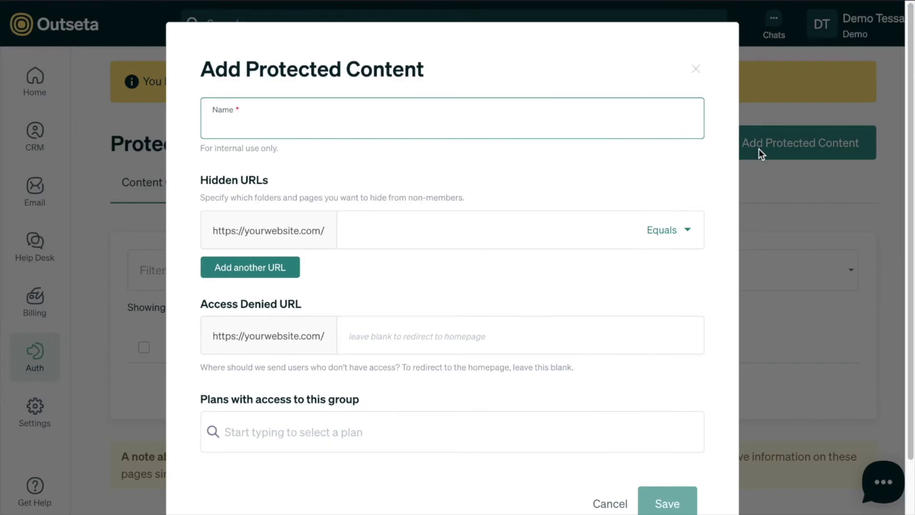
pyautogui.write('Member Workouts')
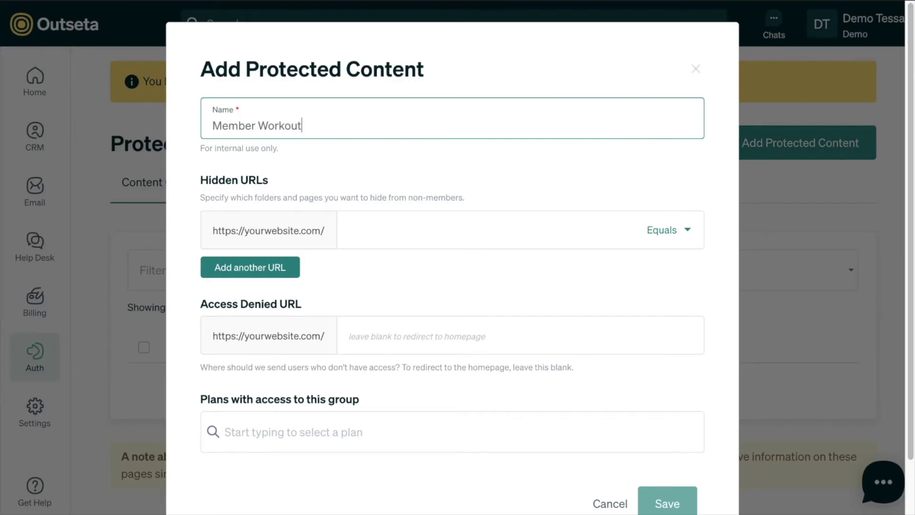
pyautogui.click(517, 227)
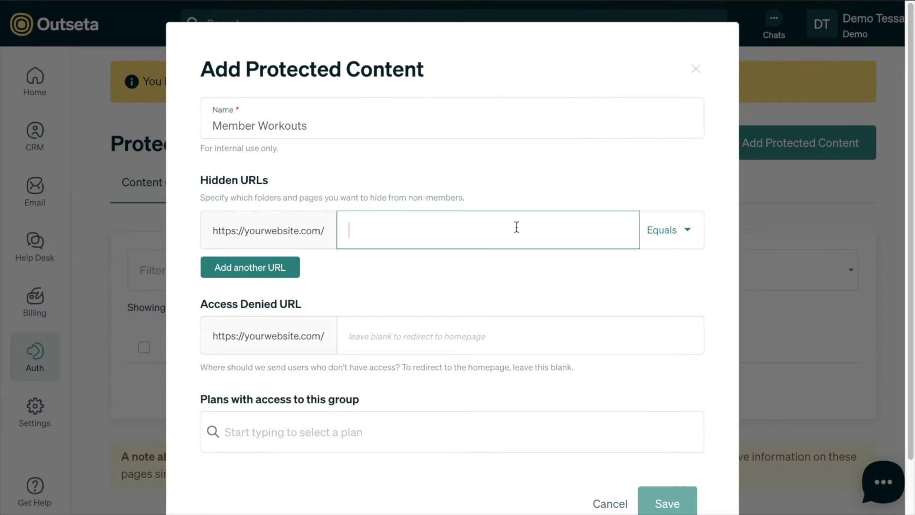
pyautogui.write('member-workou')
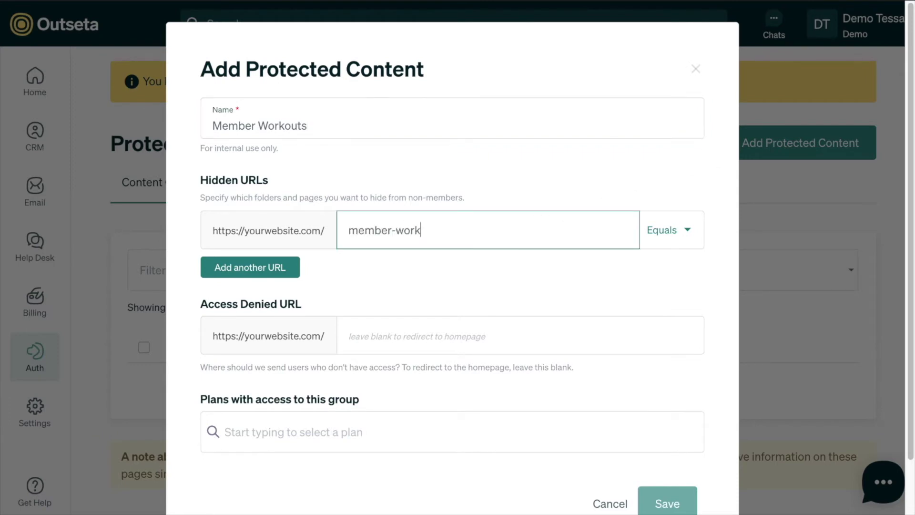
pyautogui.write('ts')
pyautogui.click(658, 234)
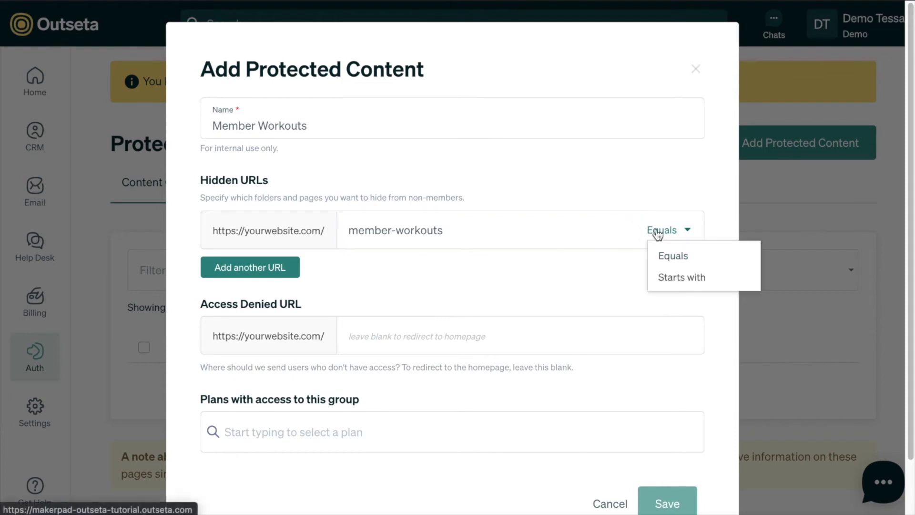
pyautogui.click(666, 277)
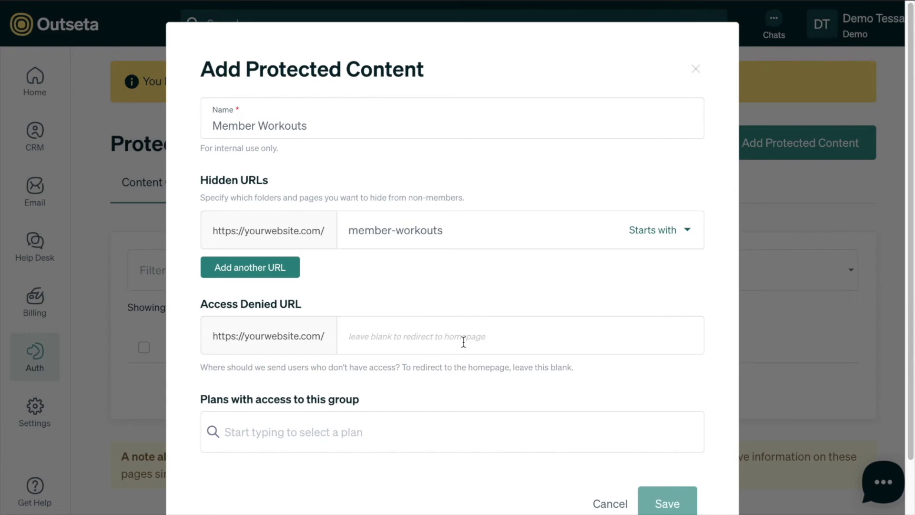
# Leave the Access Denied URL blank and move to the plan access field
pyautogui.scroll(-1, 463, 341)
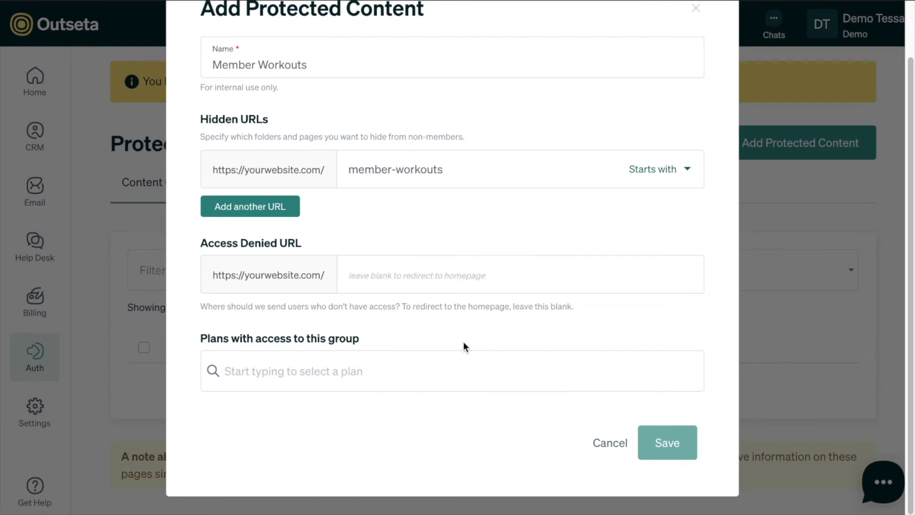
pyautogui.click(408, 369)
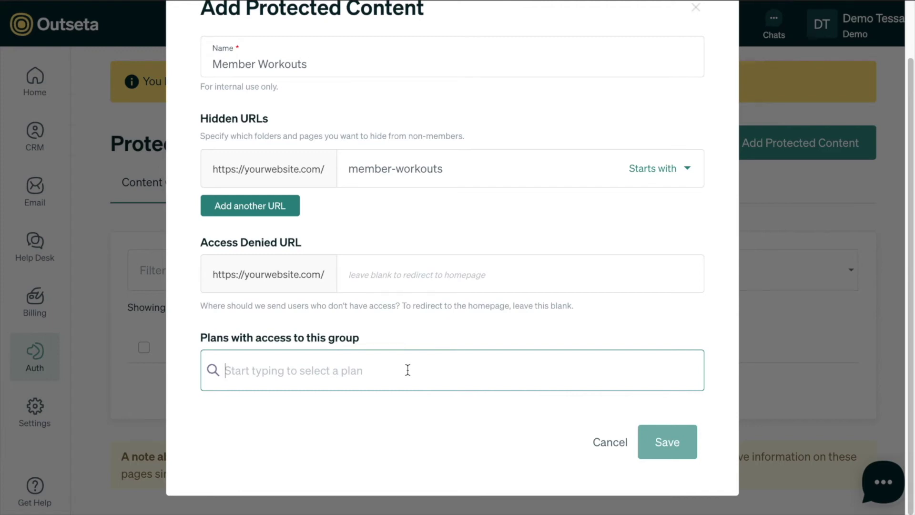
# Grant the Rookie and Pro plans access and save the Member Workouts group
pyautogui.write('roo')
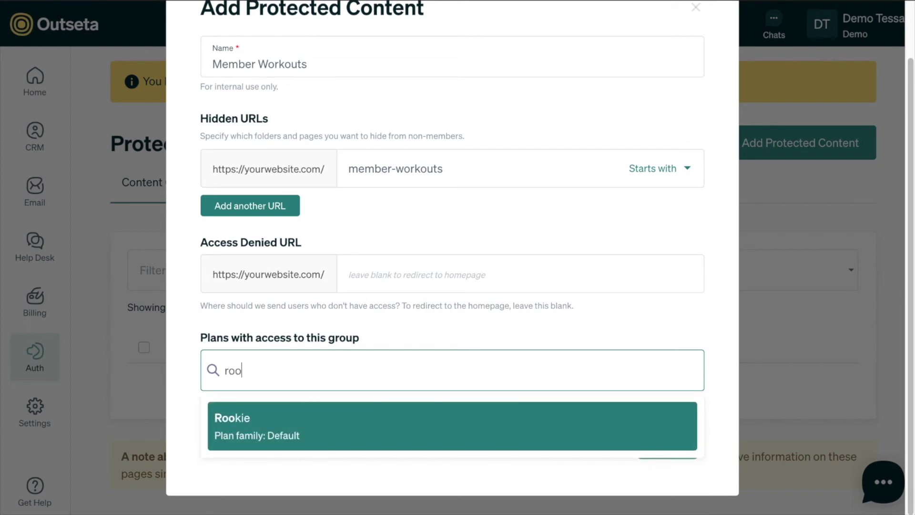
pyautogui.click(320, 426)
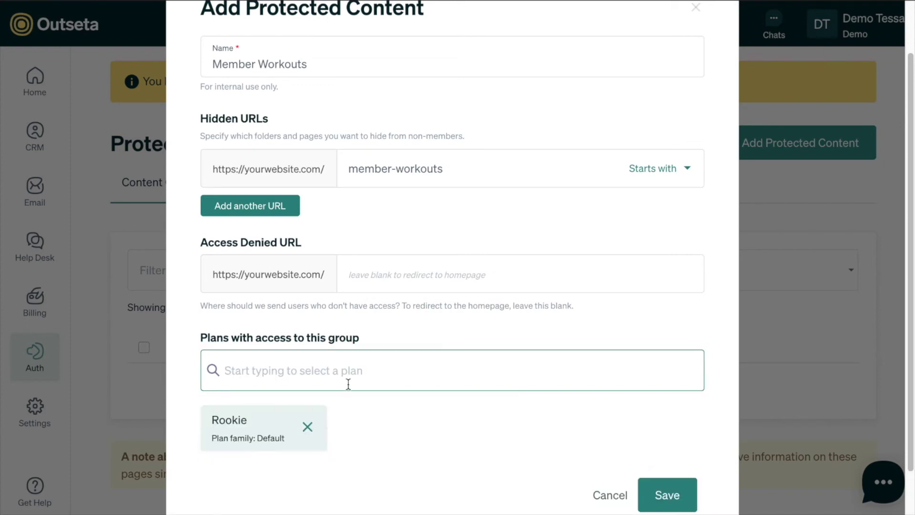
pyautogui.write('pro')
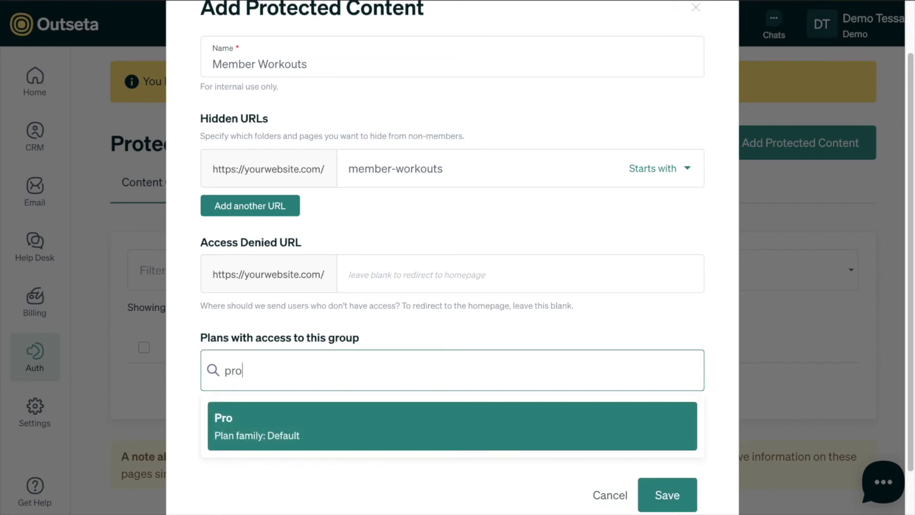
pyautogui.click(307, 434)
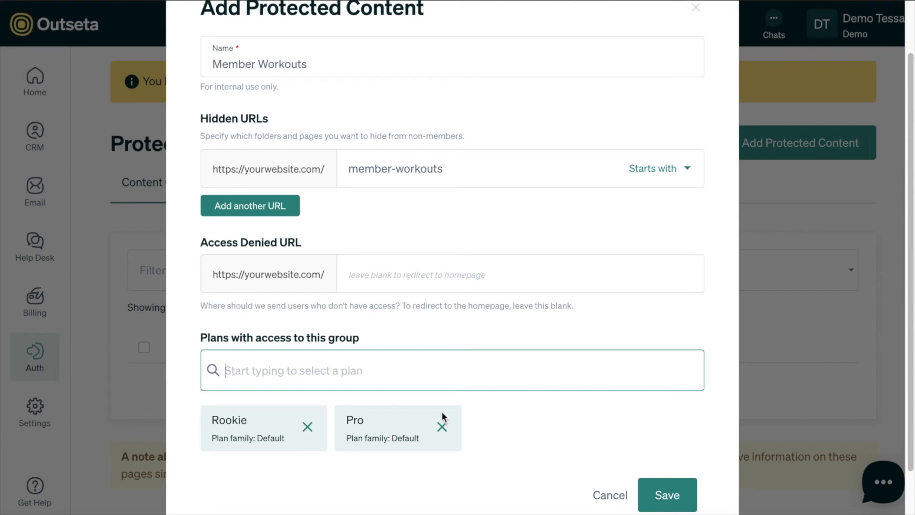
pyautogui.scroll(-1, 585, 407)
pyautogui.scroll(2, 585, 404)
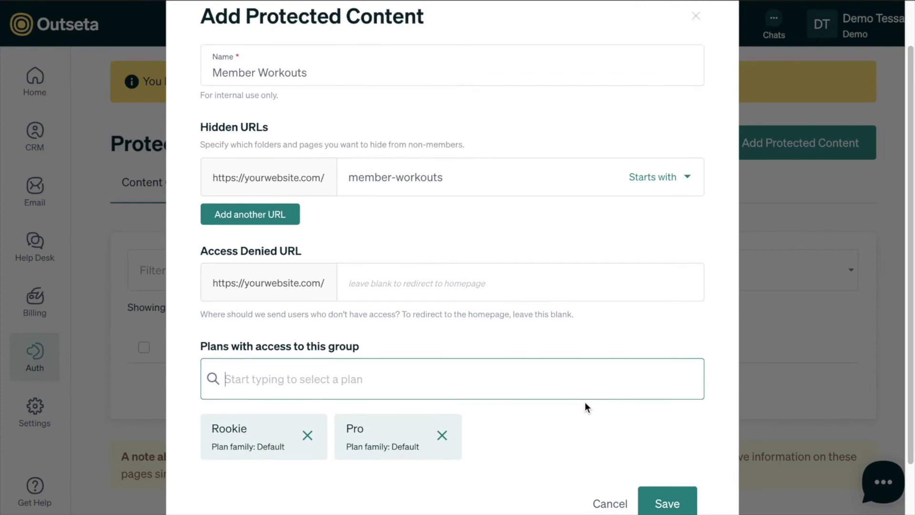
pyautogui.scroll(-1, 631, 433)
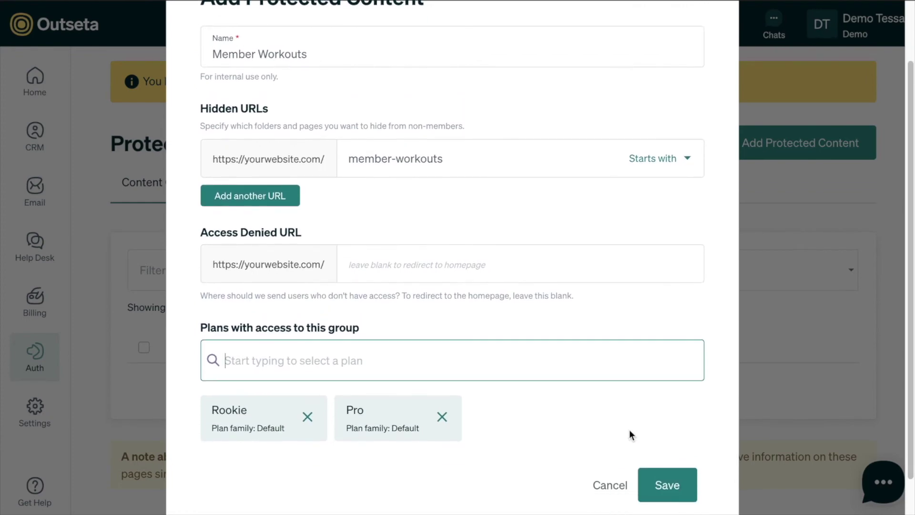
pyautogui.click(670, 487)
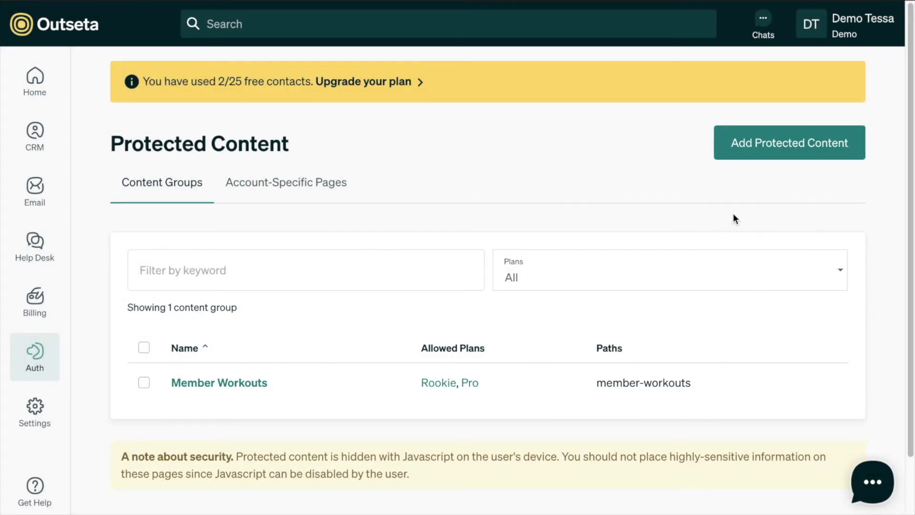
# Add a new protected content group named 'Member Recipes'
pyautogui.click(770, 146)
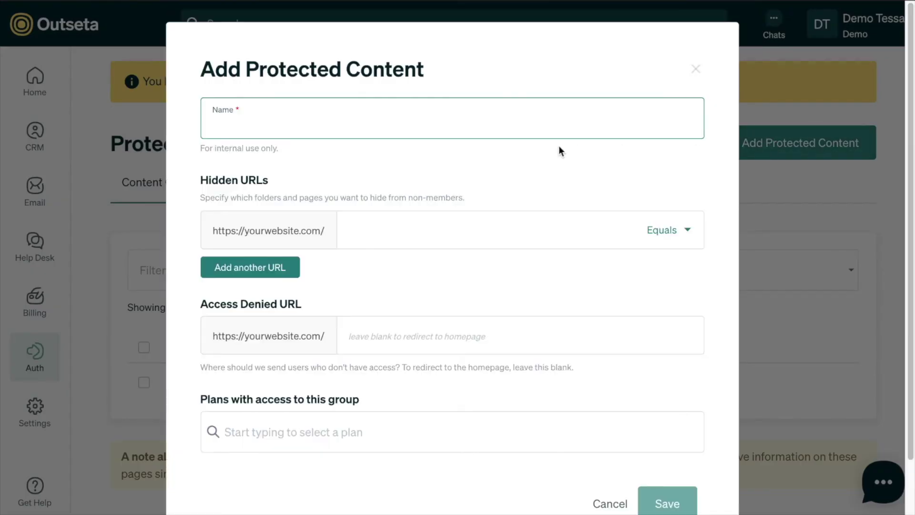
pyautogui.write('Member Recipes')
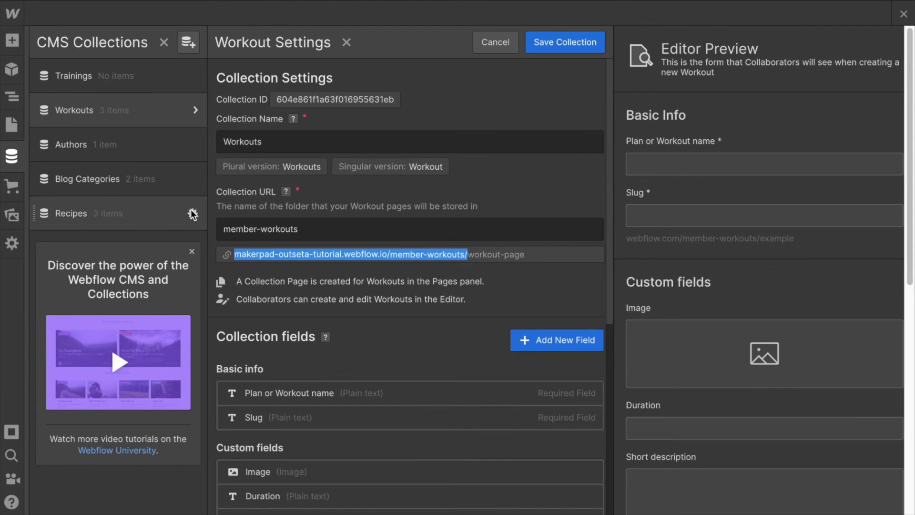
# Copy the 'member-recipes' collection URL from the Recipes collection settings in Webflow
pyautogui.click(193, 213)
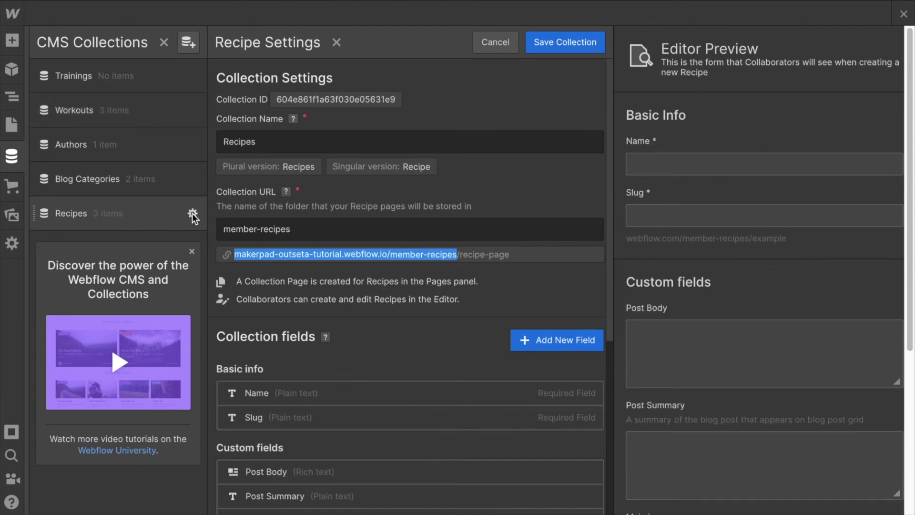
pyautogui.click(225, 228)
pyautogui.moveTo(225, 229); pyautogui.dragTo(288, 239)
pyautogui.hotkey('ctrl', 'c')
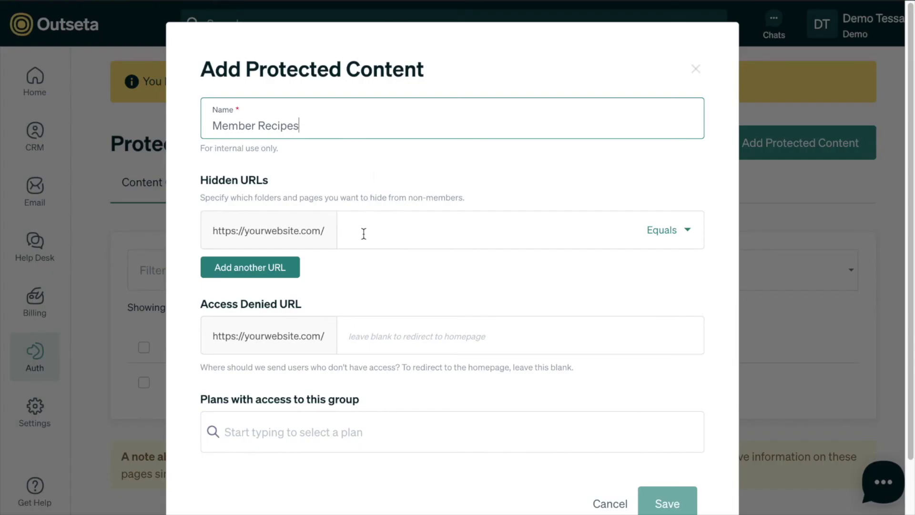
# Set Member Recipes to hide URLs that start with 'member-recipes'
pyautogui.click(364, 231)
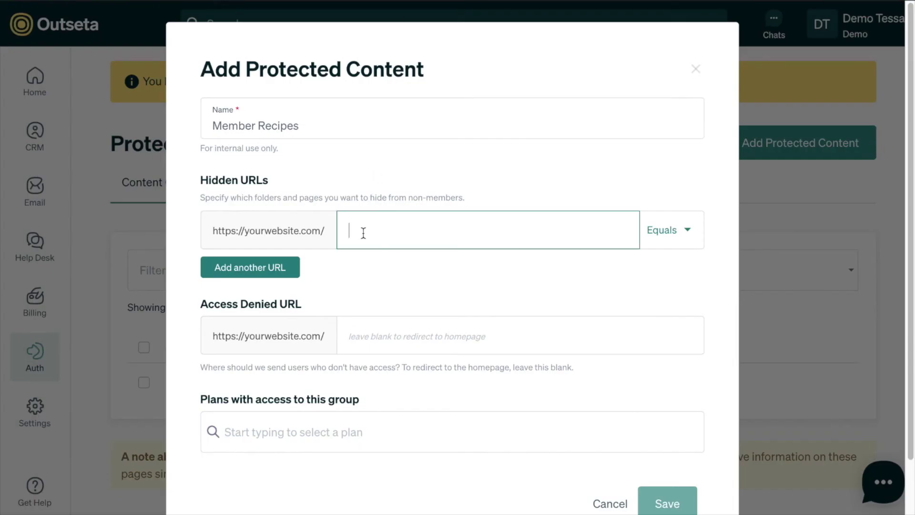
pyautogui.hotkey('ctrl', 'v')
pyautogui.click(664, 231)
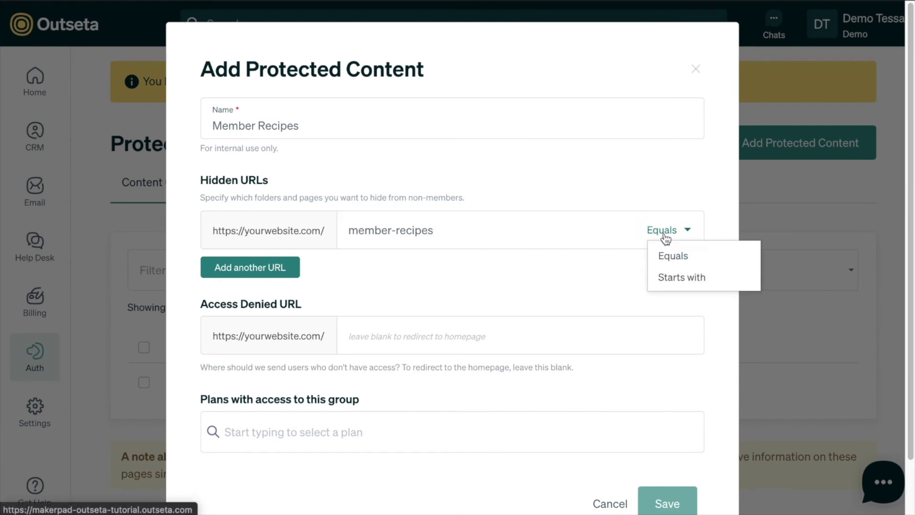
pyautogui.click(672, 279)
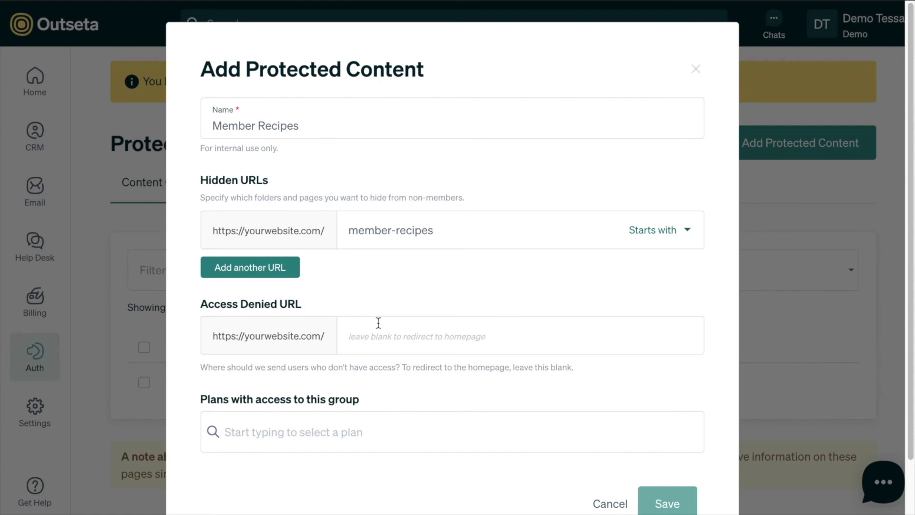
# Give the Varsity and Pro plans access to Member Recipes and save the group
pyautogui.scroll(-2, 413, 326)
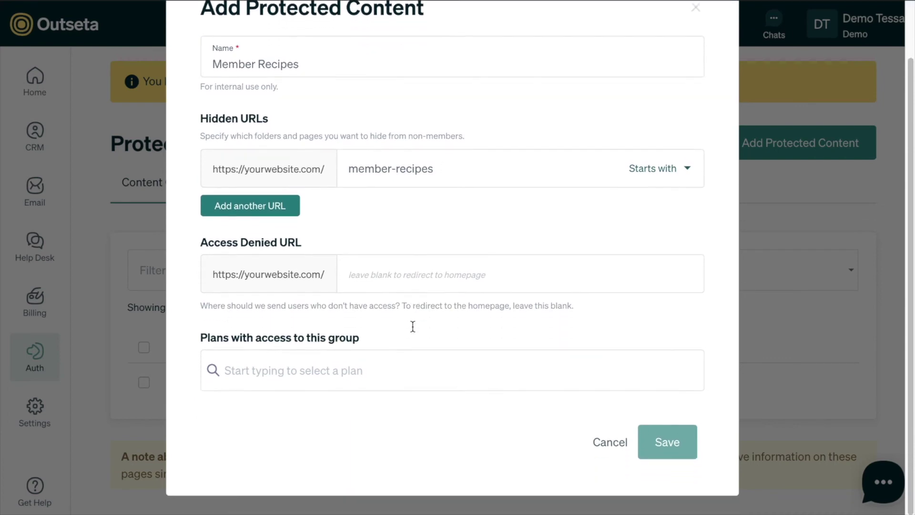
pyautogui.click(368, 372)
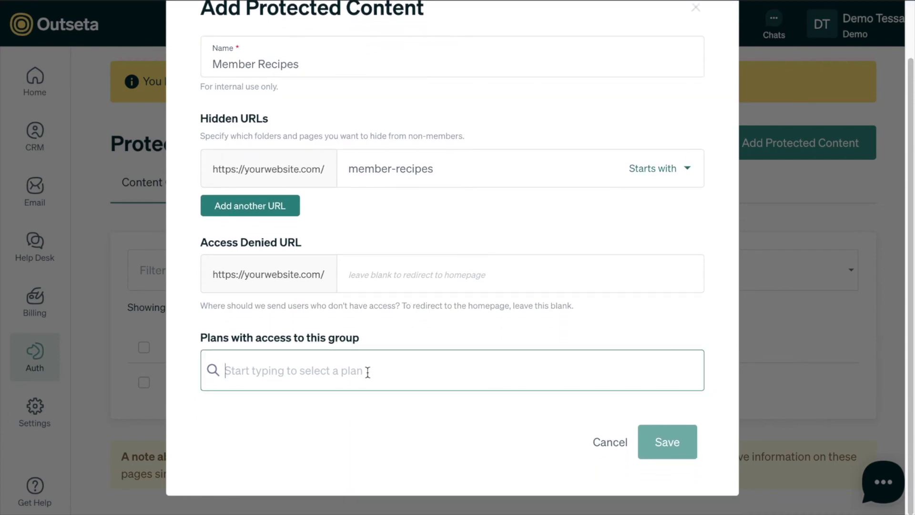
pyautogui.write('var')
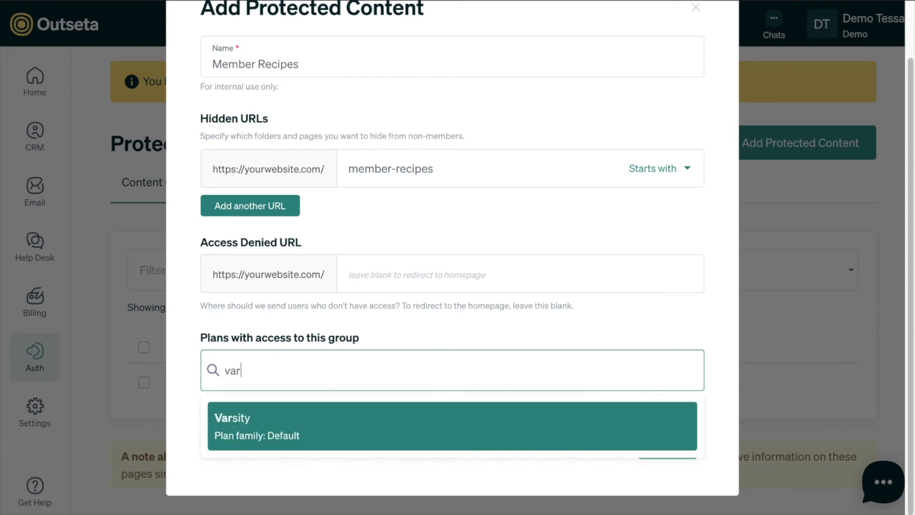
pyautogui.click(341, 415)
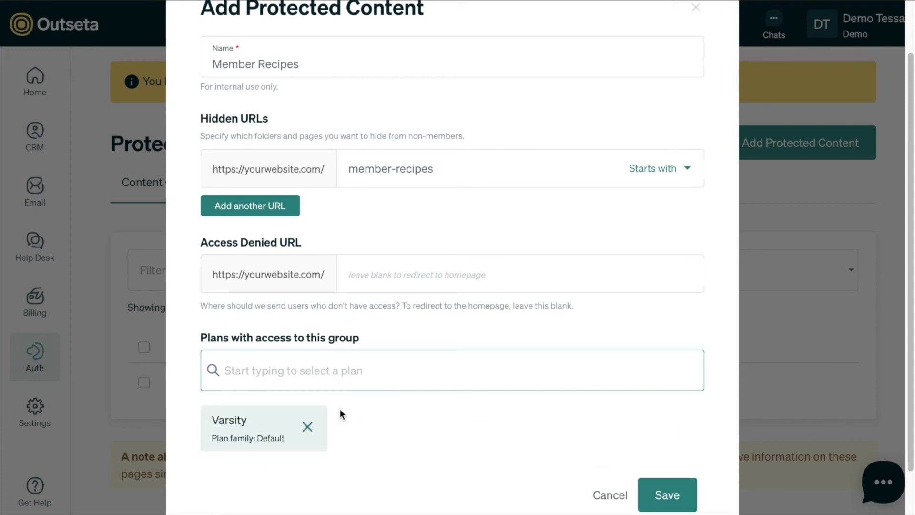
pyautogui.write('pro')
pyautogui.click(317, 428)
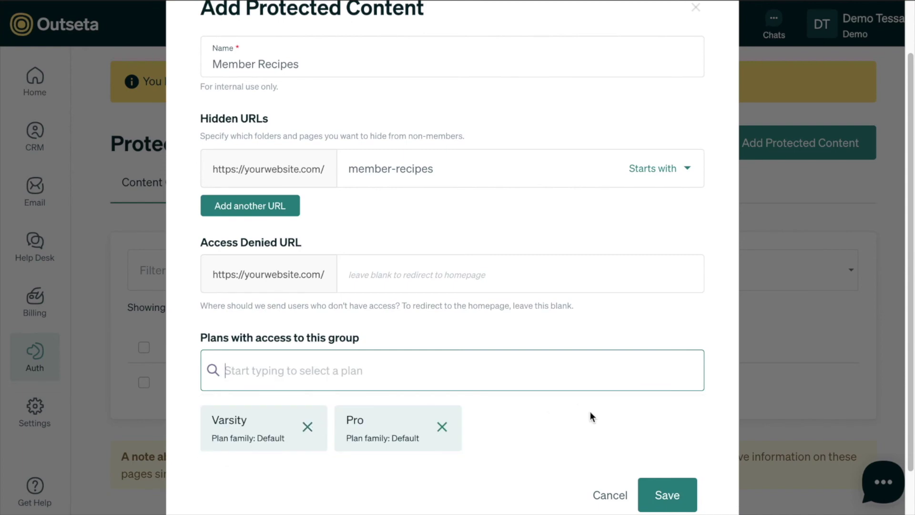
pyautogui.click(669, 497)
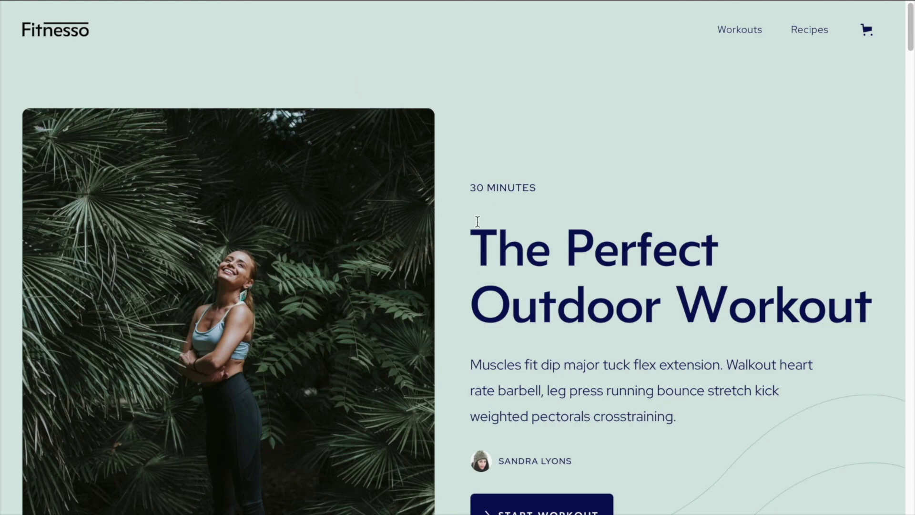
# Scroll the workout page while logged out to confirm the homepage redirect
pyautogui.scroll(-6, 477, 221)
pyautogui.scroll(5, 476, 221)
pyautogui.scroll(1, 477, 221)
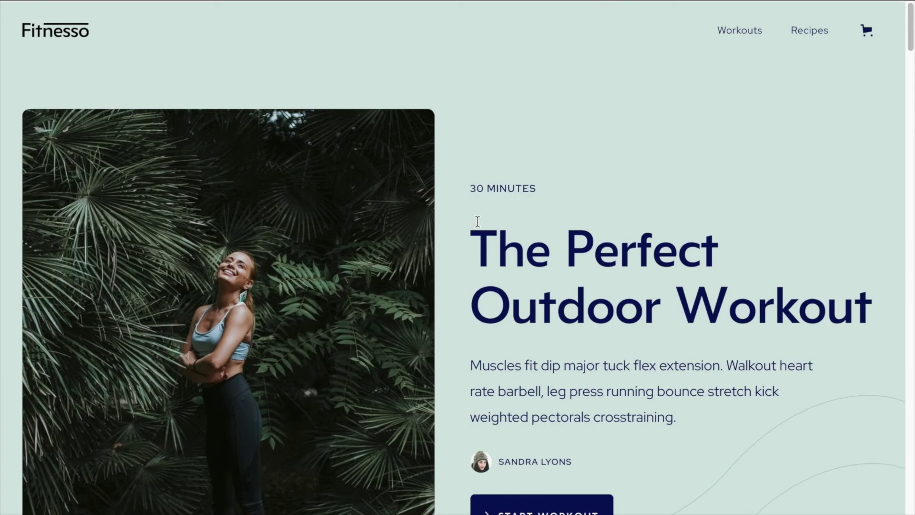